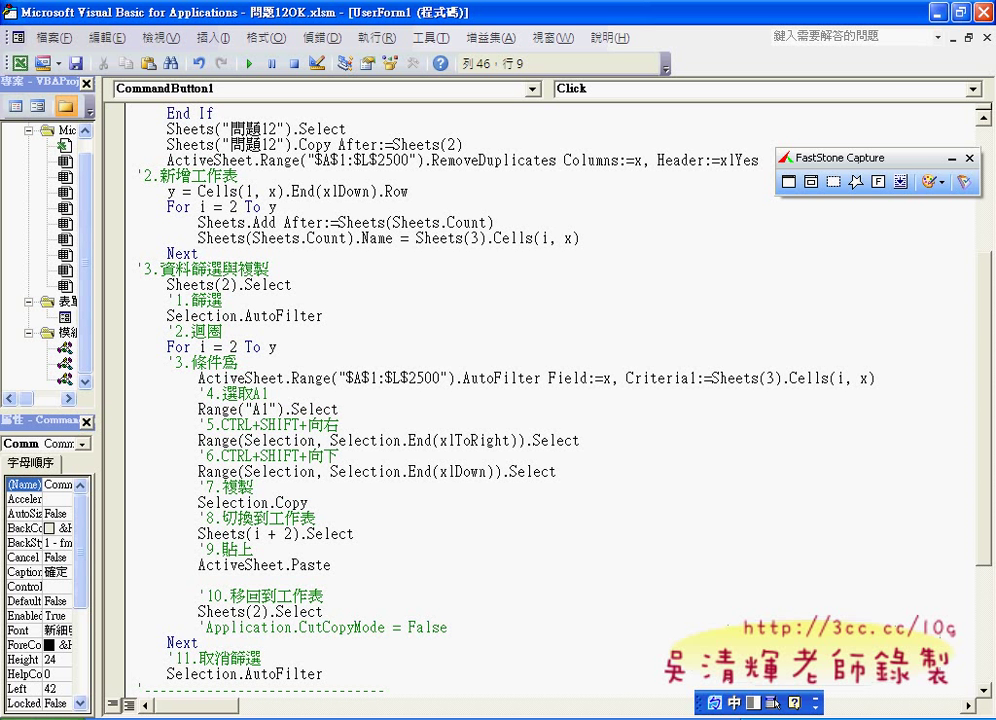
- Paste Cells.Select and Selection.Columns.AutoFit after ActiveSheet.Paste, aligning both lines' indentation inside the loop
type("Cells.Select     Selection.Columns.AutoFit")
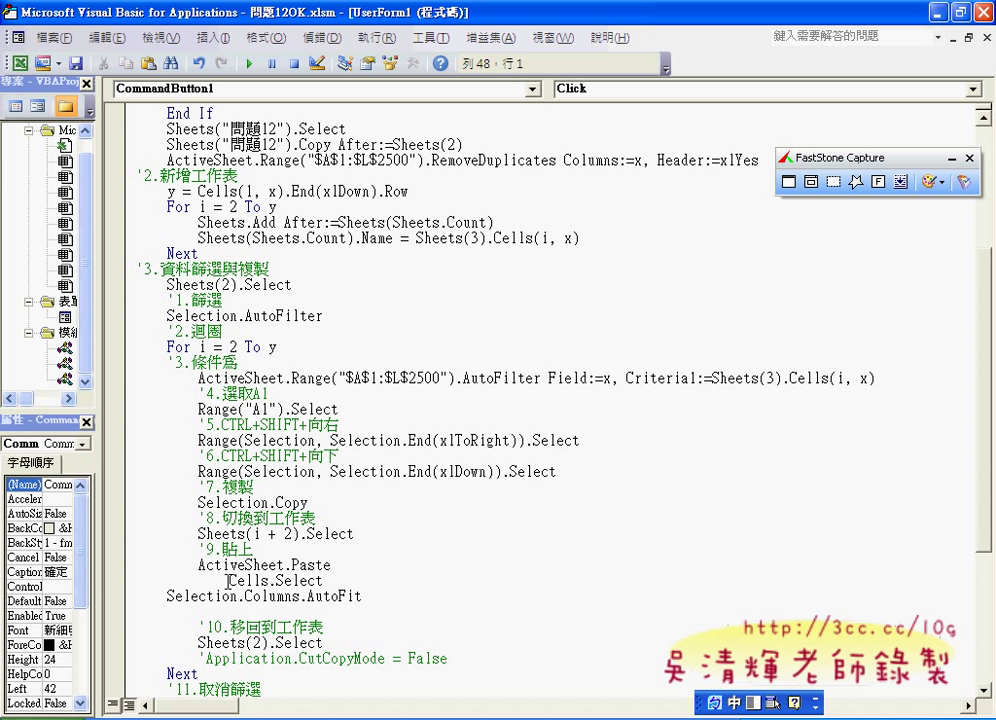
left_click_drag(229, 580, 199, 580)
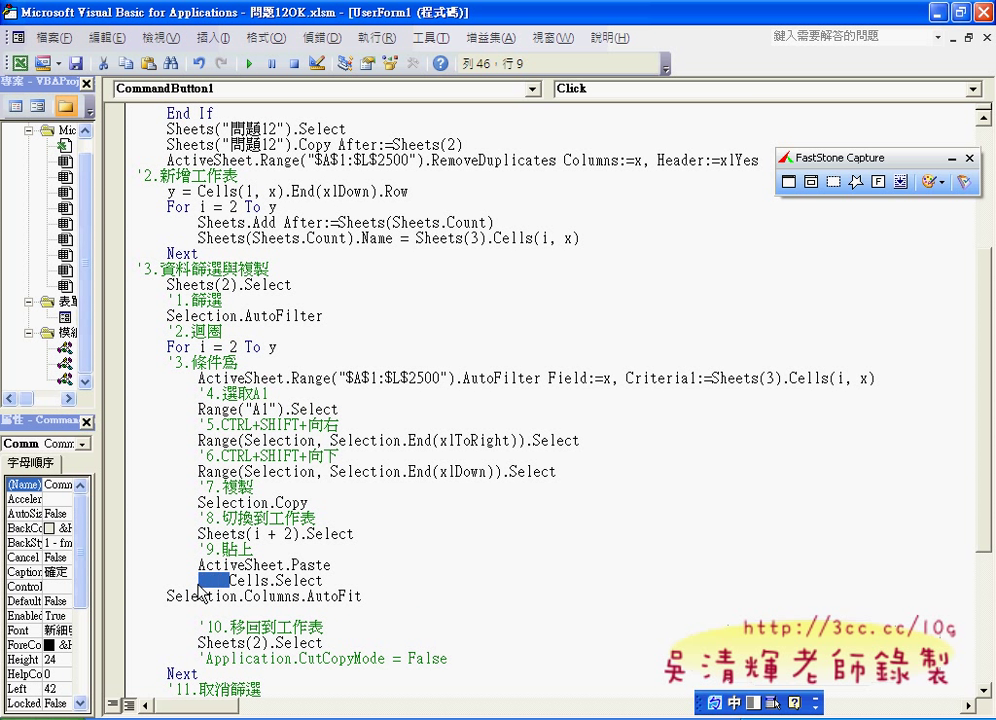
key("BackSpace")
key("Down")
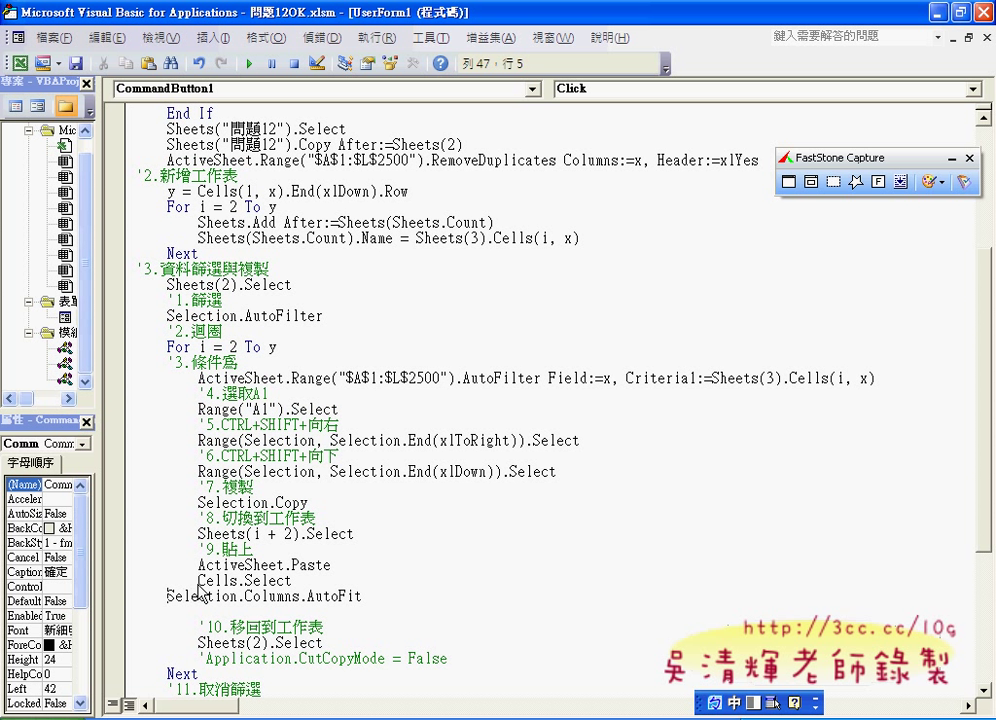
key("Tab")
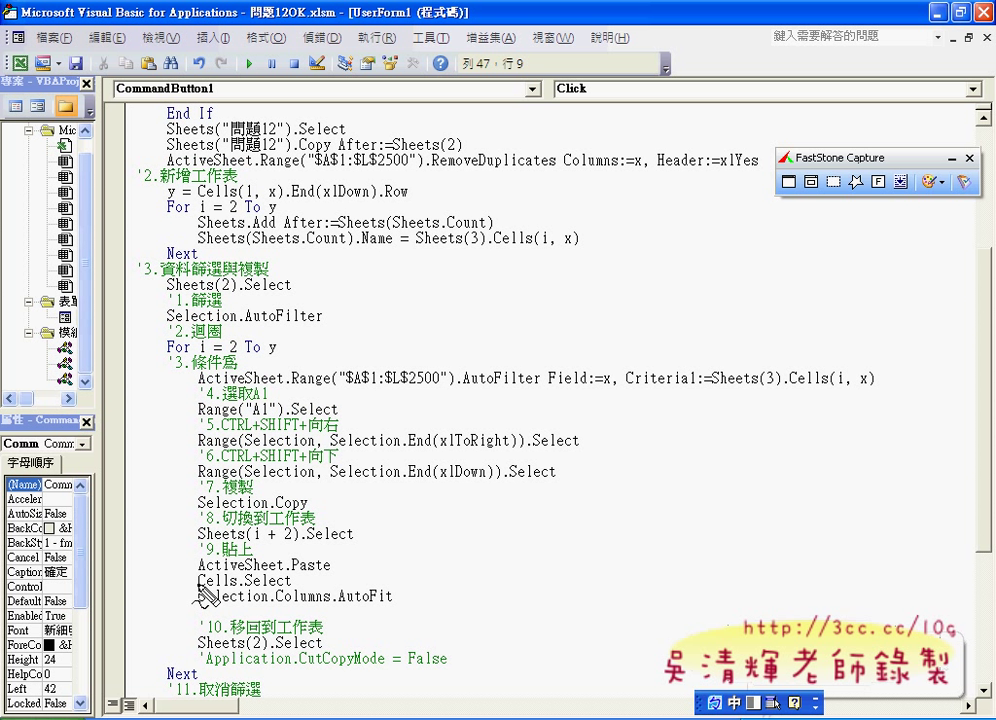
mouse_move(194, 575)
left_mouse_down()
mouse_move(194, 600)
mouse_move(208, 606)
mouse_move(397, 605)
left_mouse_up()
mouse_move(194, 572)
left_mouse_down()
mouse_move(296, 575)
mouse_move(408, 604)
left_mouse_up()
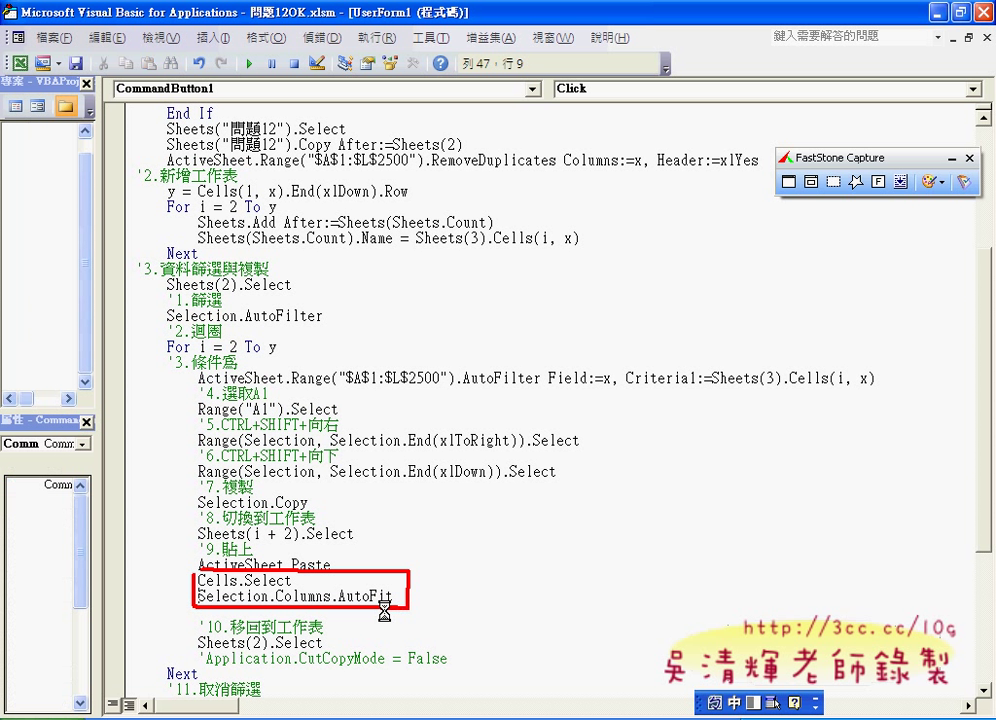
key("Escape")
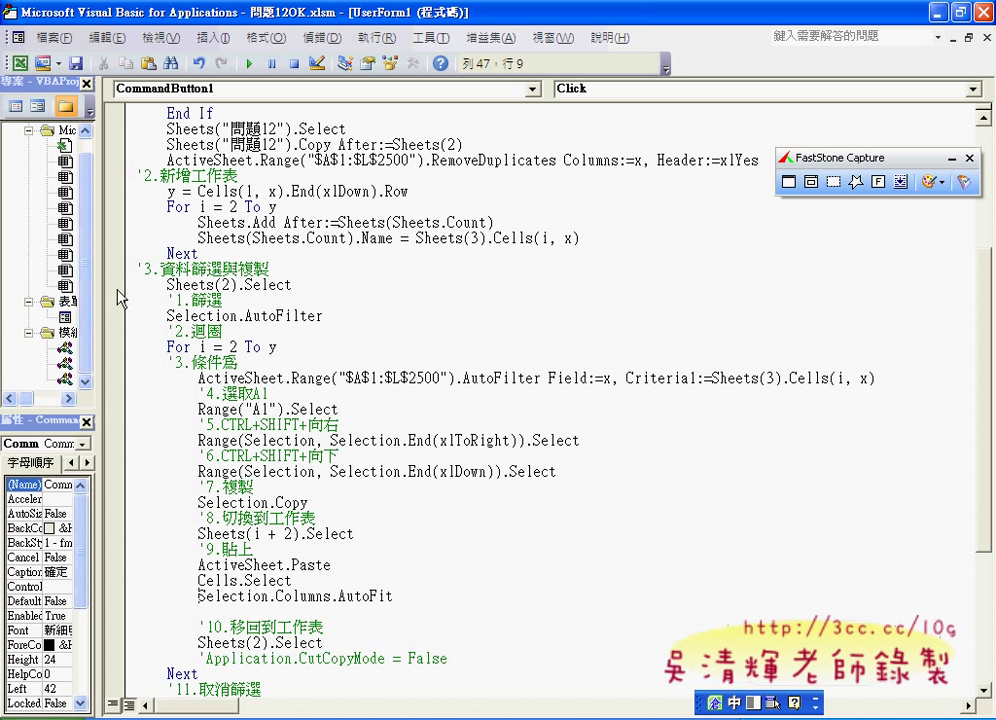
- Set a breakpoint on Sheets(2).Select and return to Excel's 問題12 (2) sheet
left_click(114, 285)
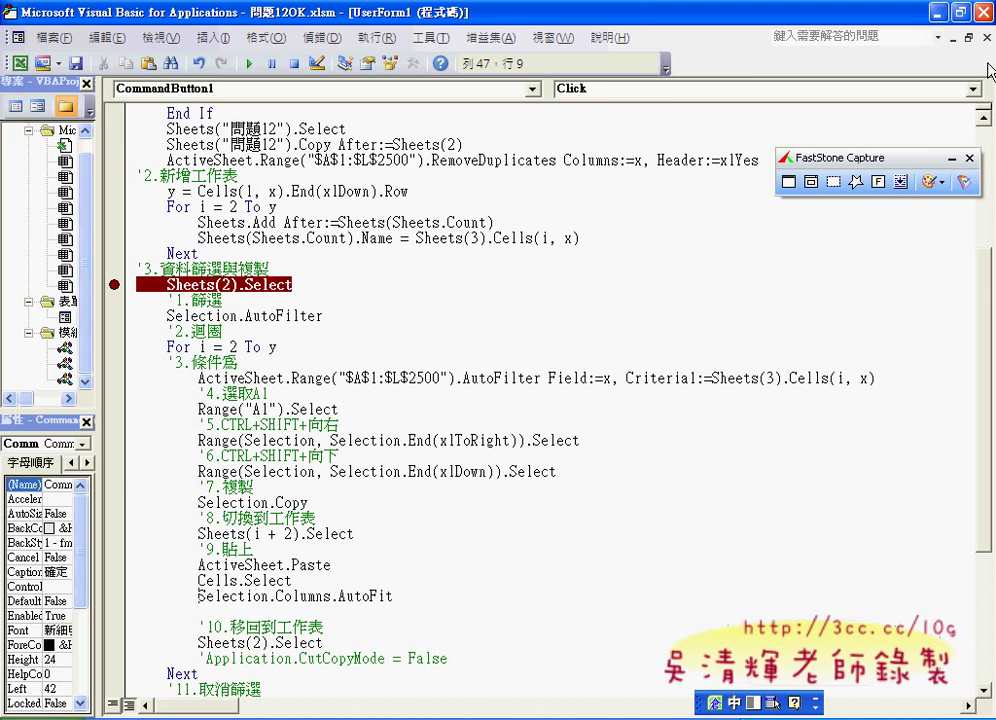
left_click(937, 12)
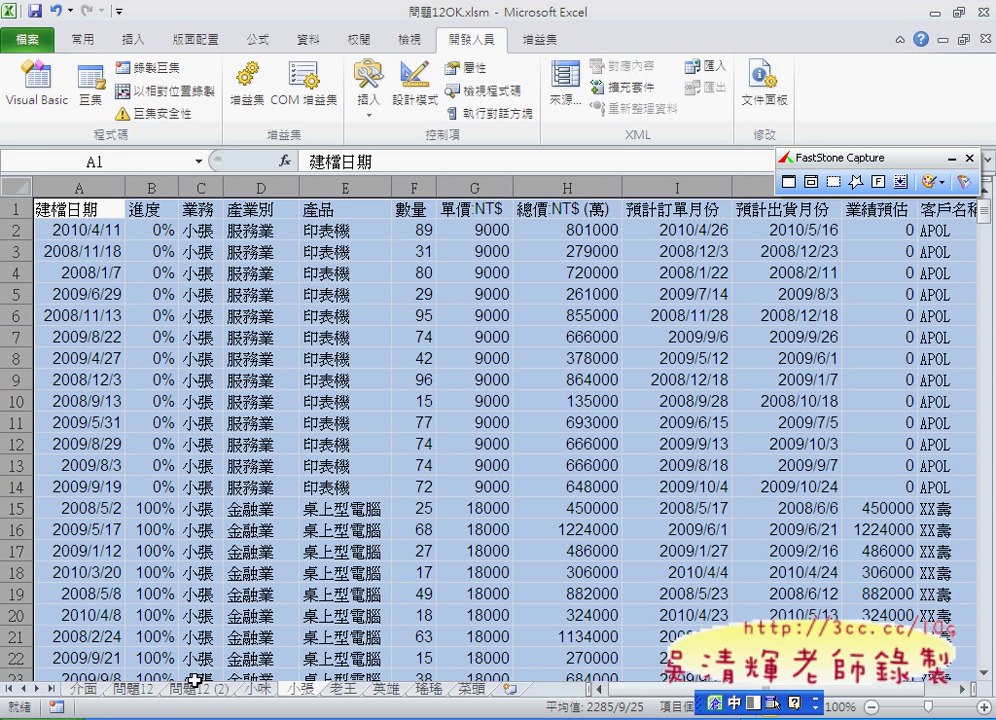
left_click(199, 690)
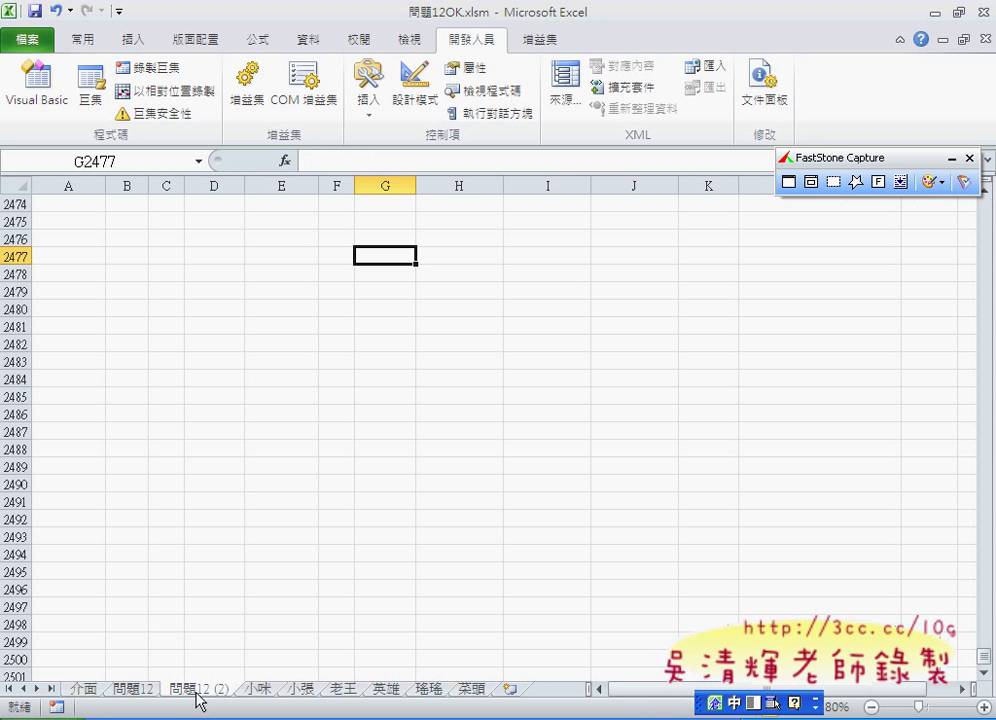
- Delete the grouped sheets 問題12 (2) through 菜頭, then launch the 資料分類 form from 介面
left_click(472, 697, "shift")
right_click(472, 697)
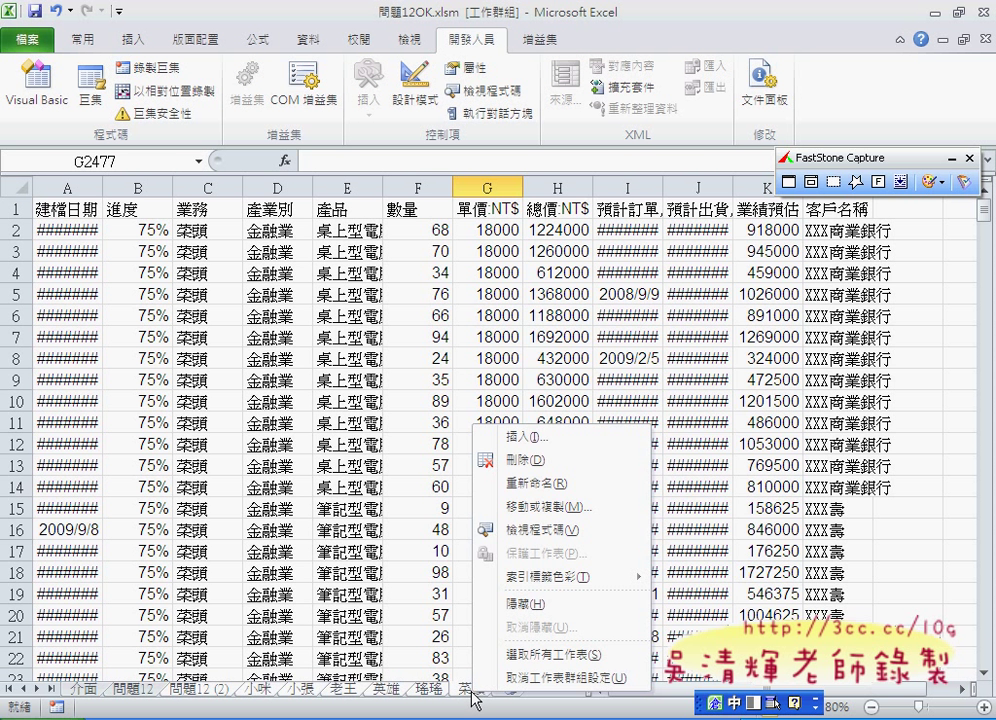
left_click(537, 467)
left_click(462, 421)
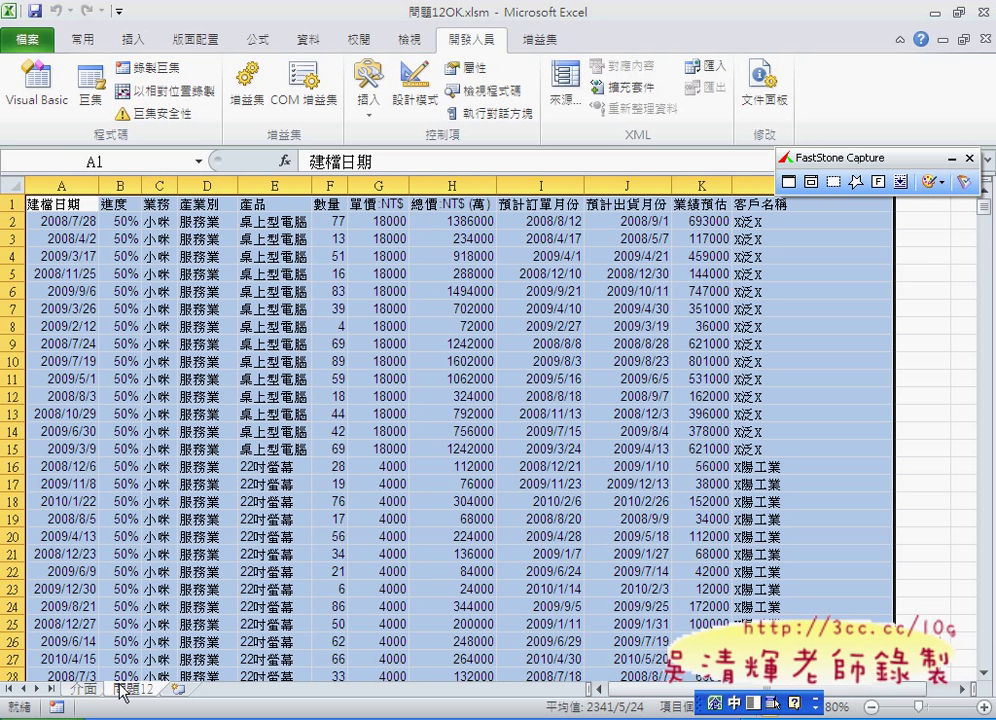
left_click(83, 689)
left_click(305, 418)
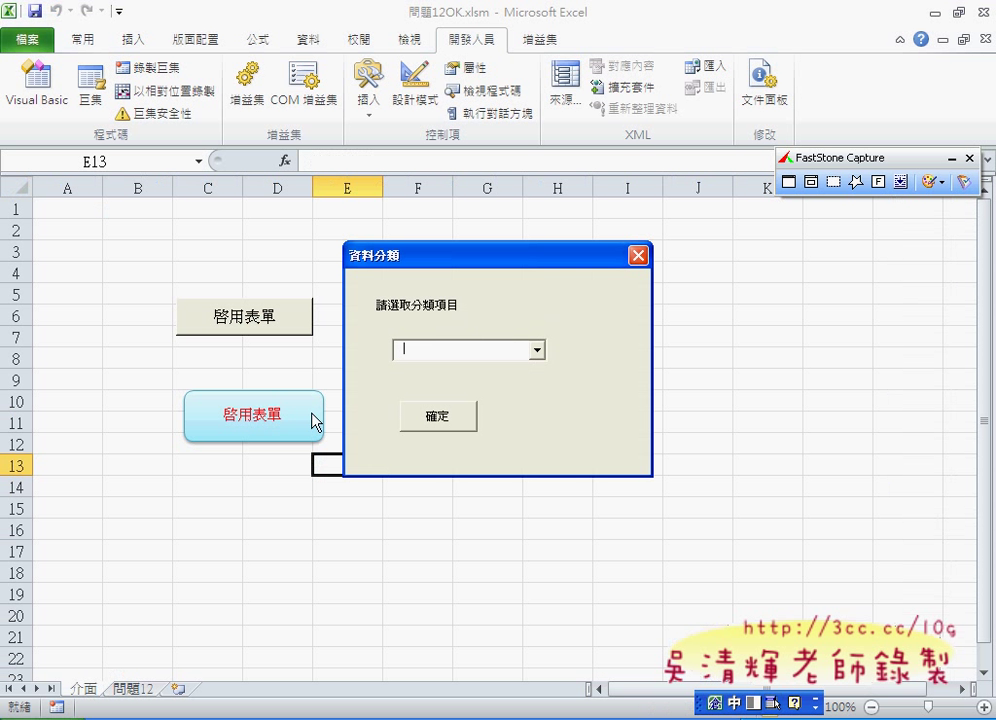
- Run the 資料分類 form with 業務 as the classification field, pausing at the Sheets(2).Select breakpoint
left_click(540, 350)
left_click(519, 402)
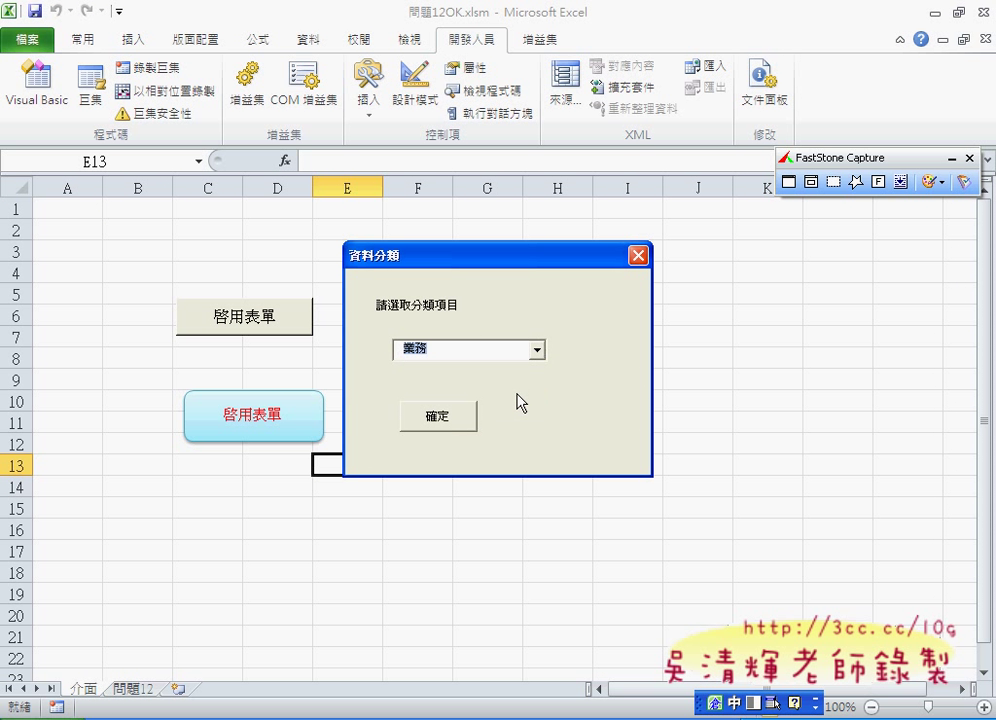
left_click(443, 420)
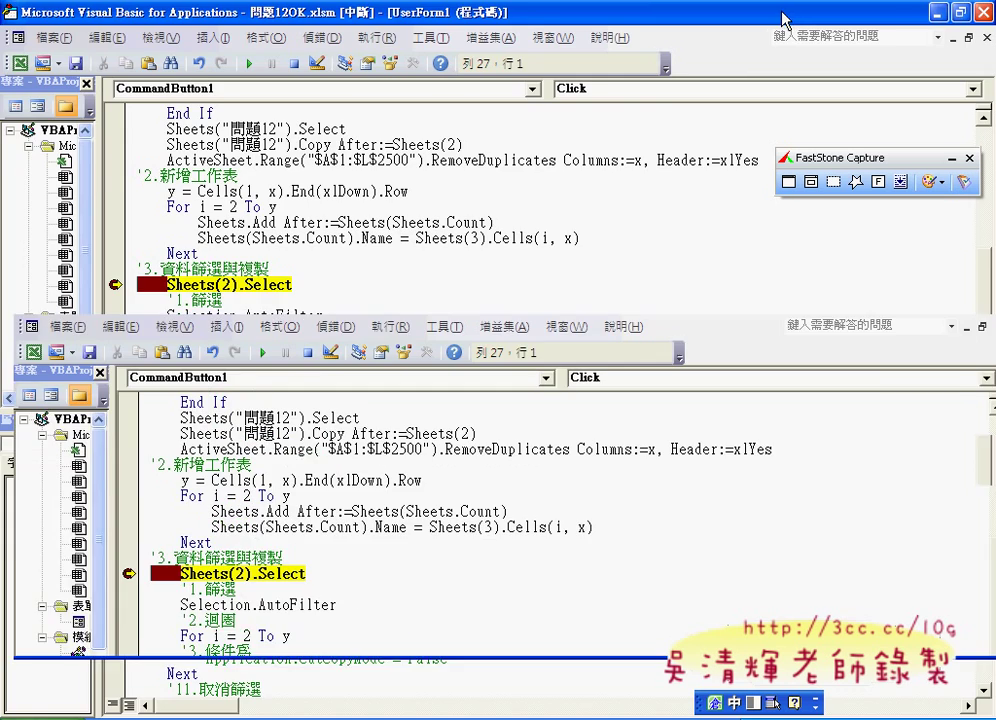
left_click_drag(783, 20, 543, 448)
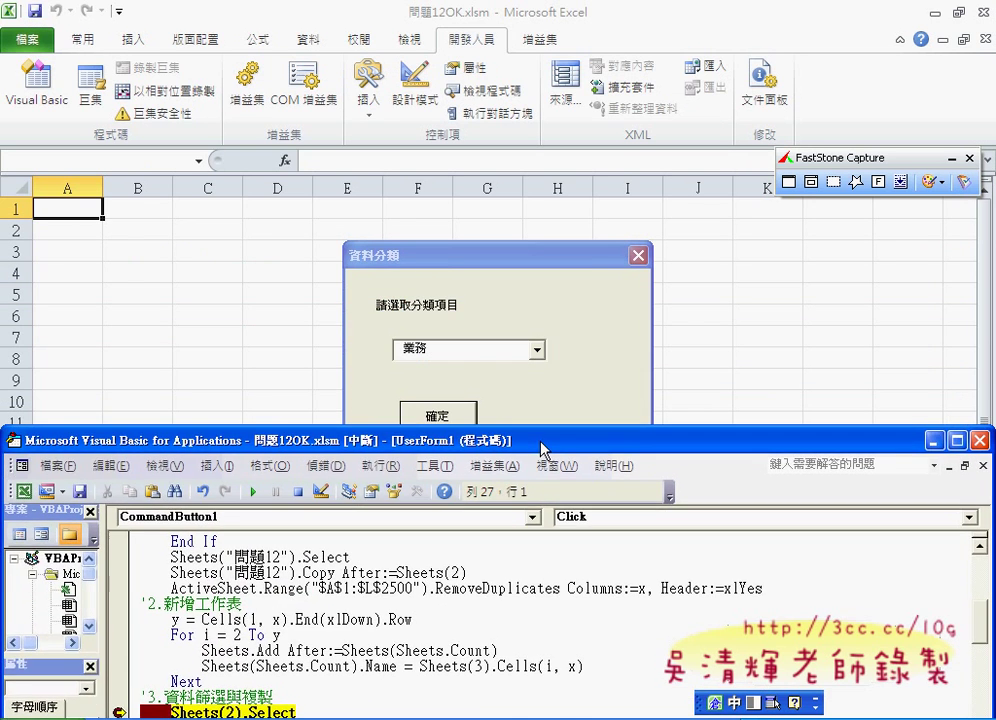
left_click_drag(541, 448, 556, 315)
- Step through turning on the AutoFilter, filtering to 小咪 and selecting the data range
left_click(353, 579)
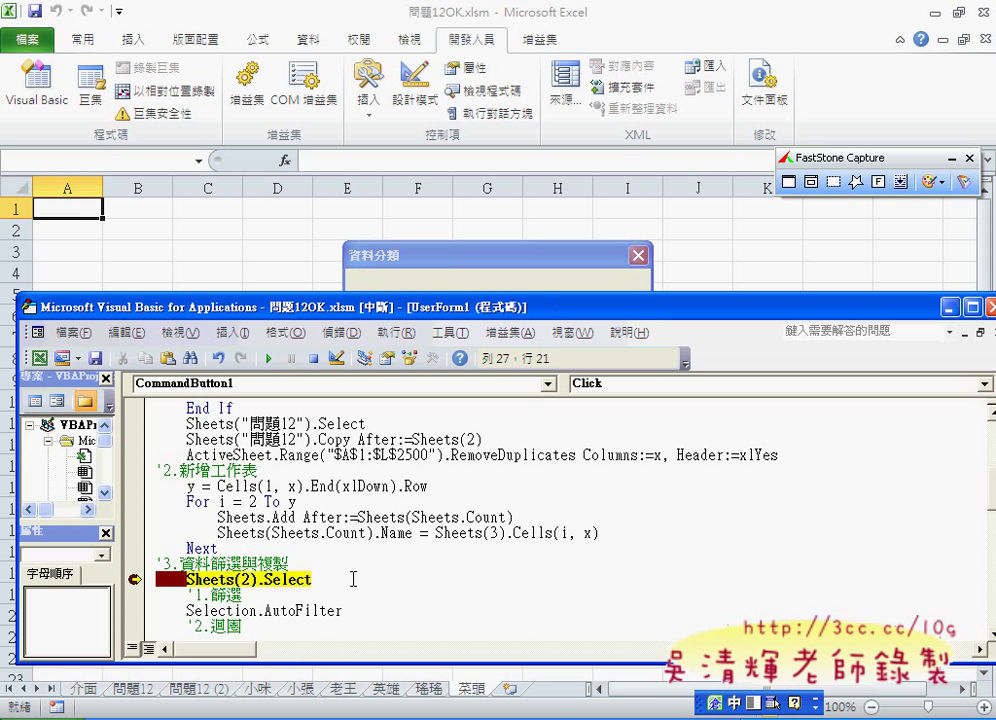
key("F8")
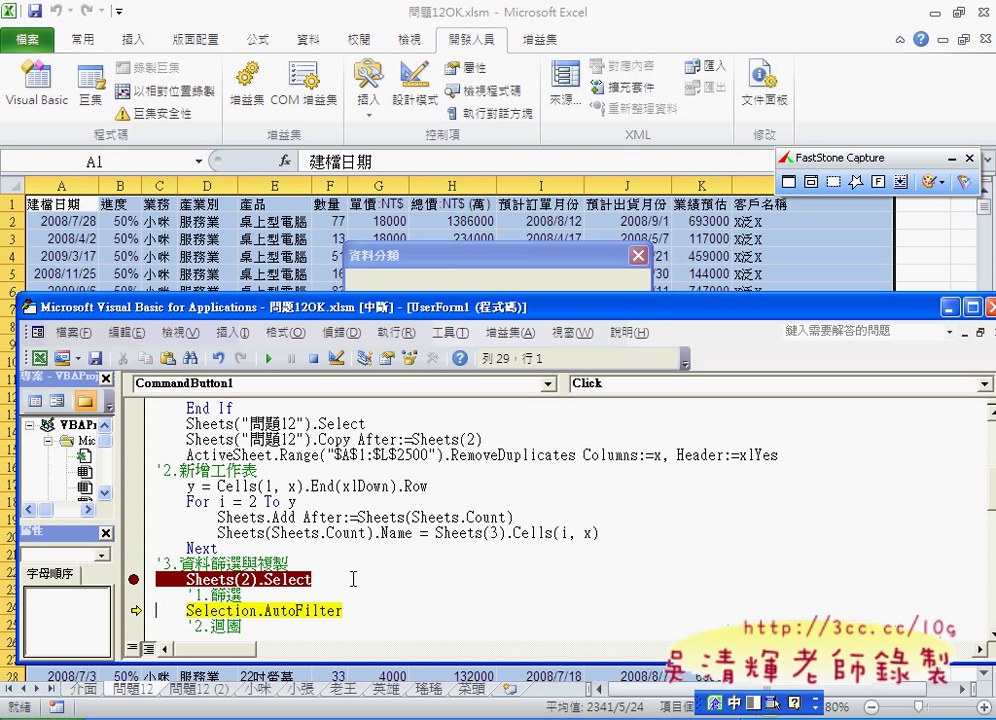
key("F8")
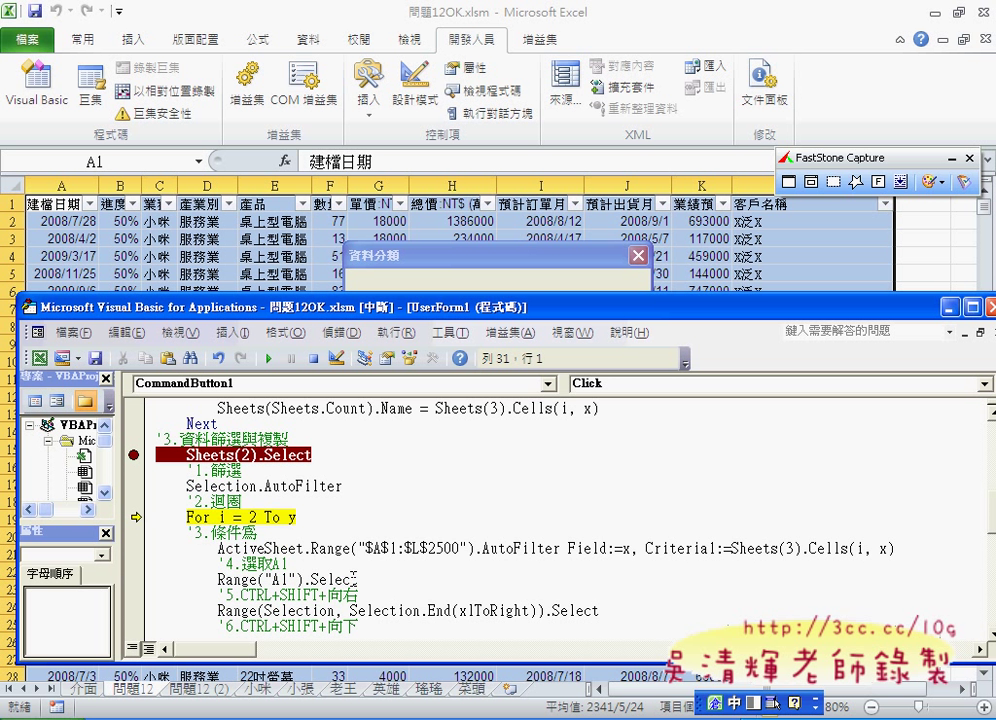
key("F8")
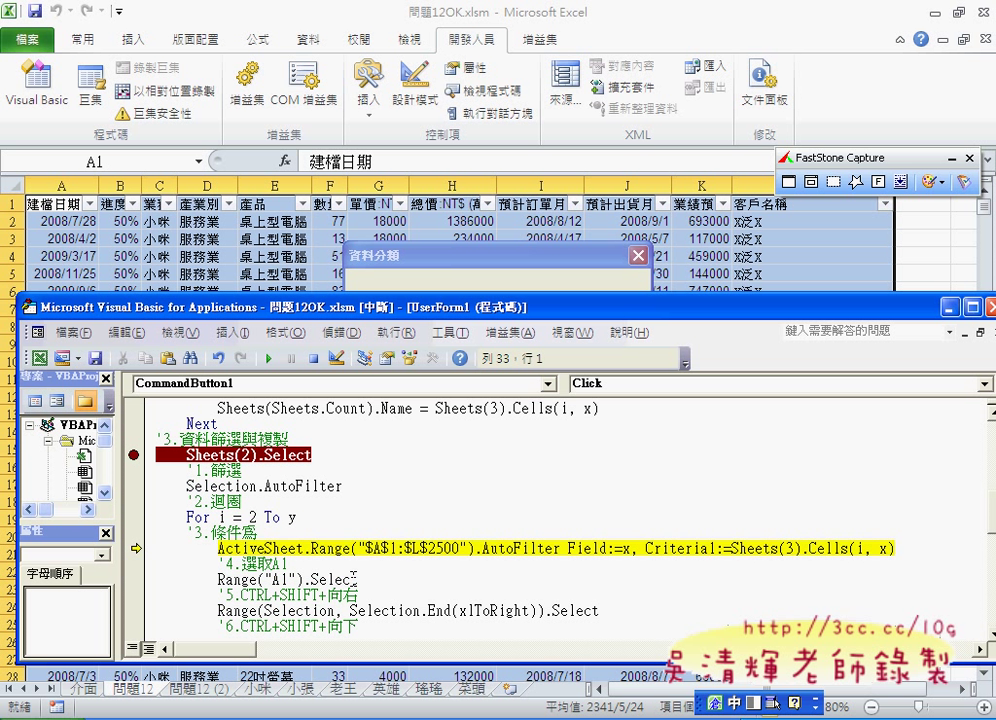
key("F8")
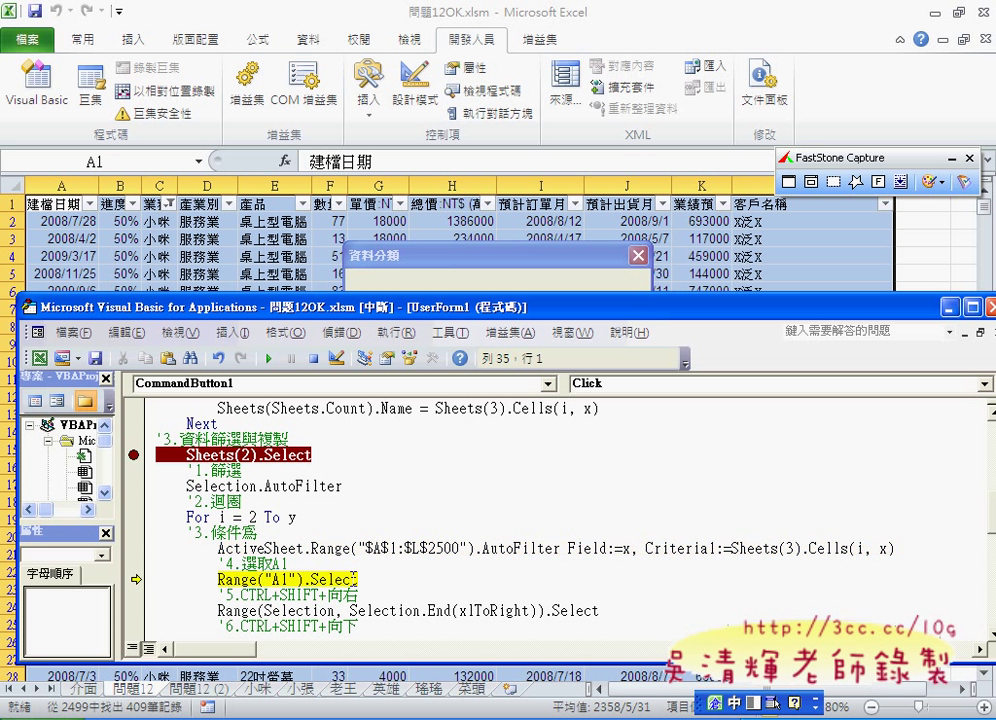
key("F8")
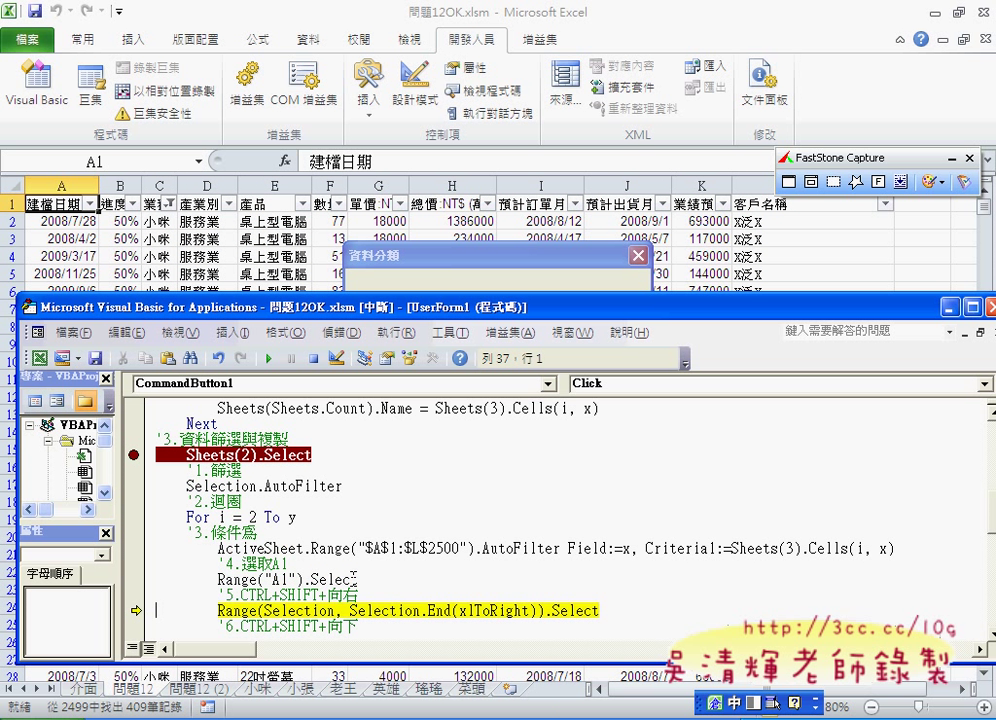
key("F8")
key("F8")
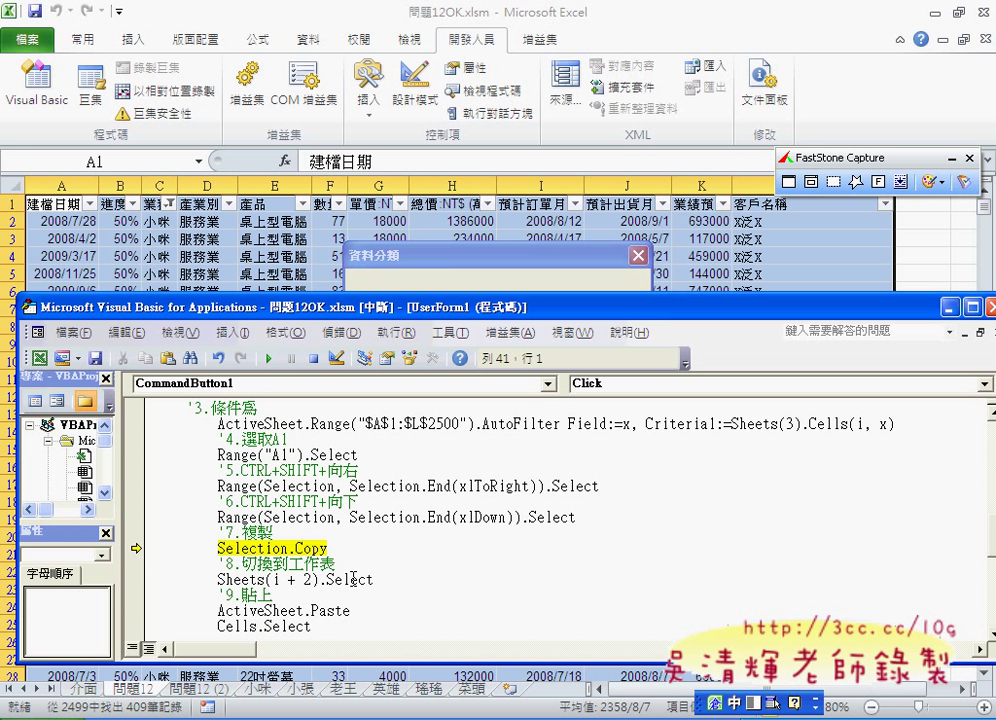
- Step onto the 小咪 sheet, paste the rows, select all cells and auto-fit the columns
key("F8")
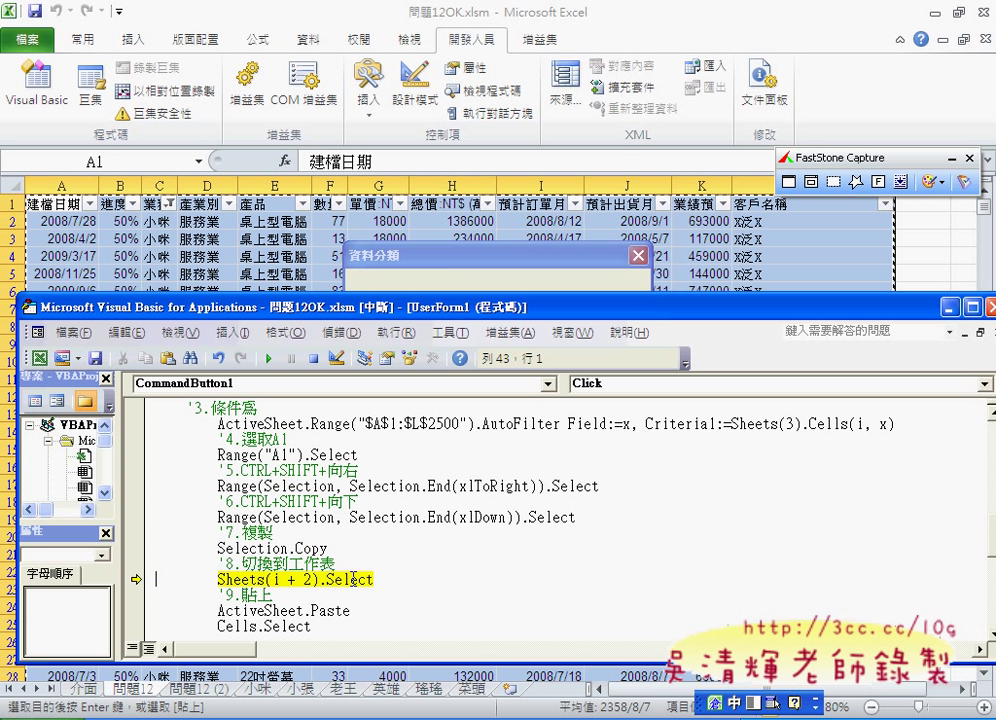
key("F8")
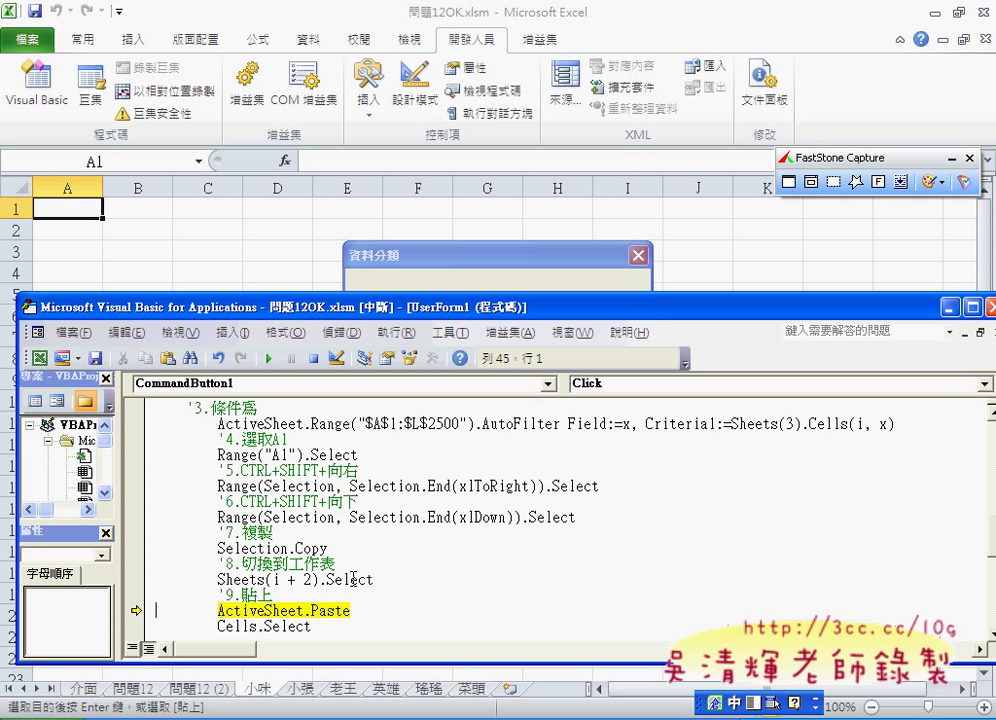
key("F8")
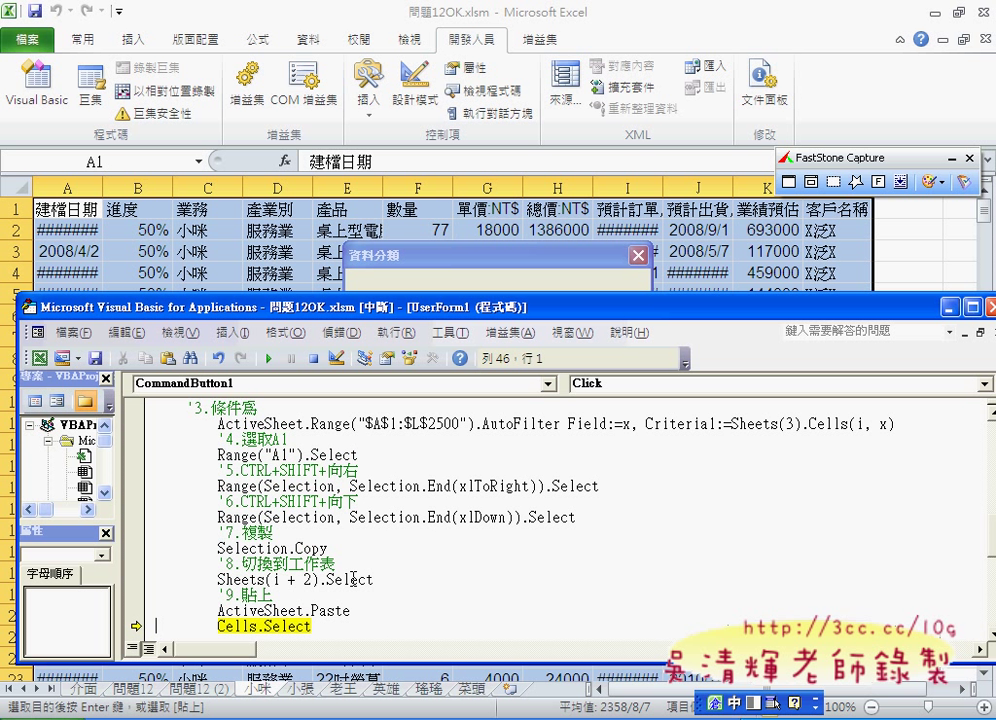
key("F8")
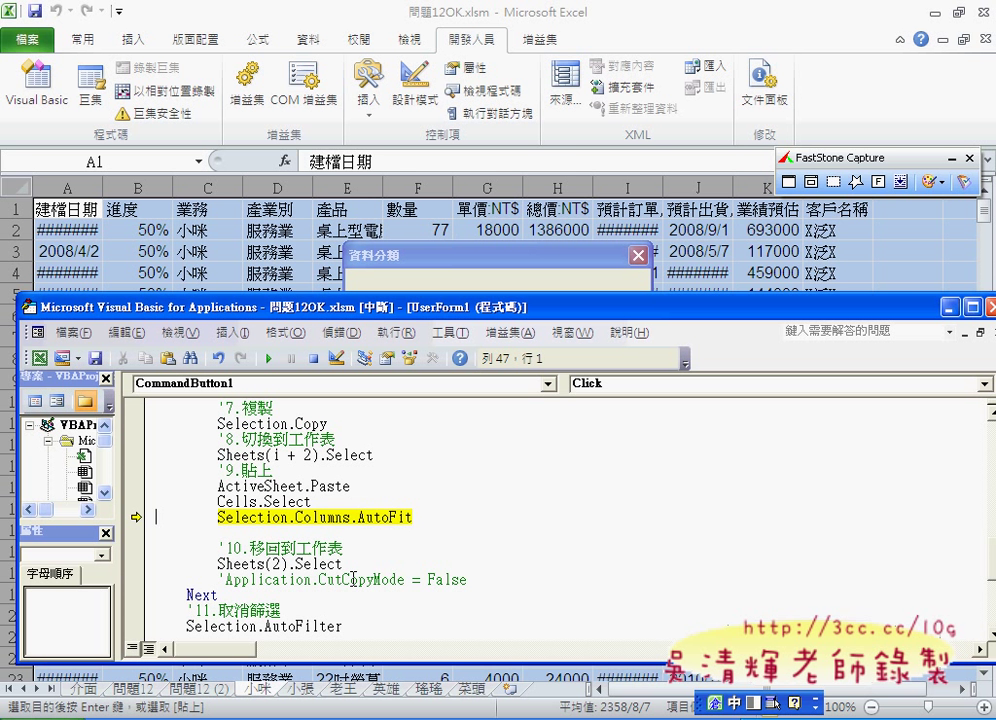
key("F8")
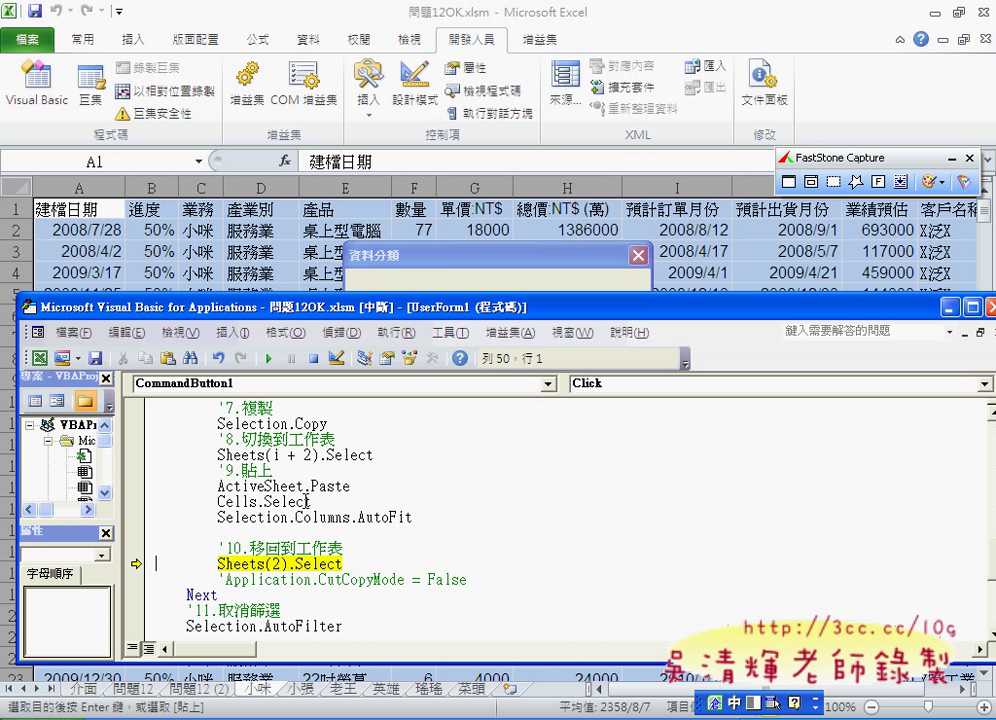
left_click_drag(217, 502, 323, 502)
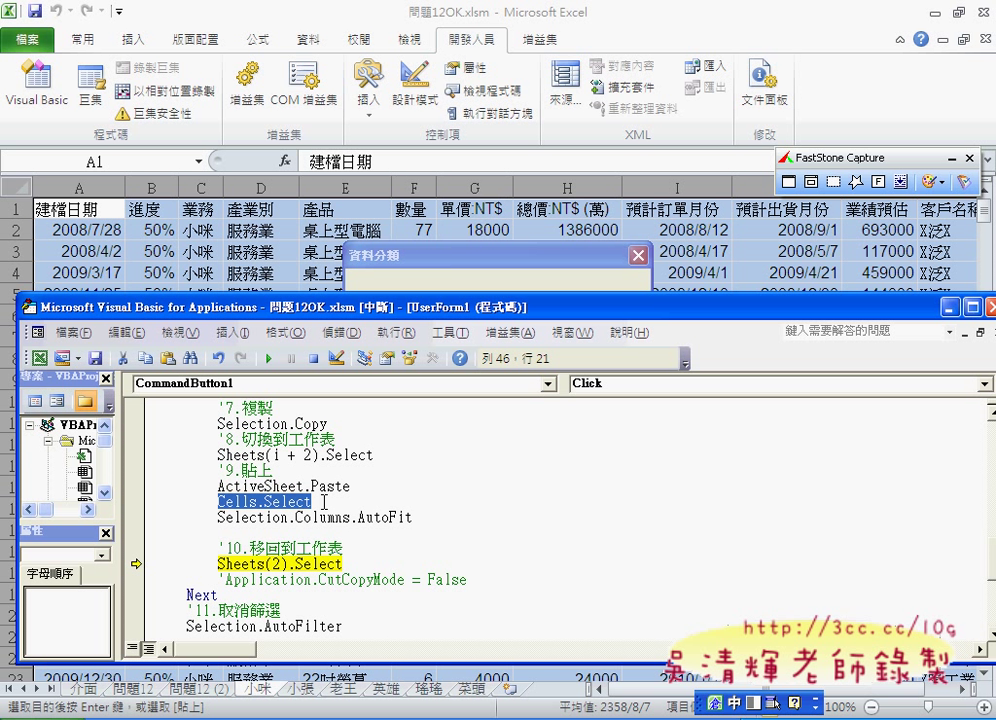
- Comment out the Cells.Select line with an apostrophe
left_click(222, 510)
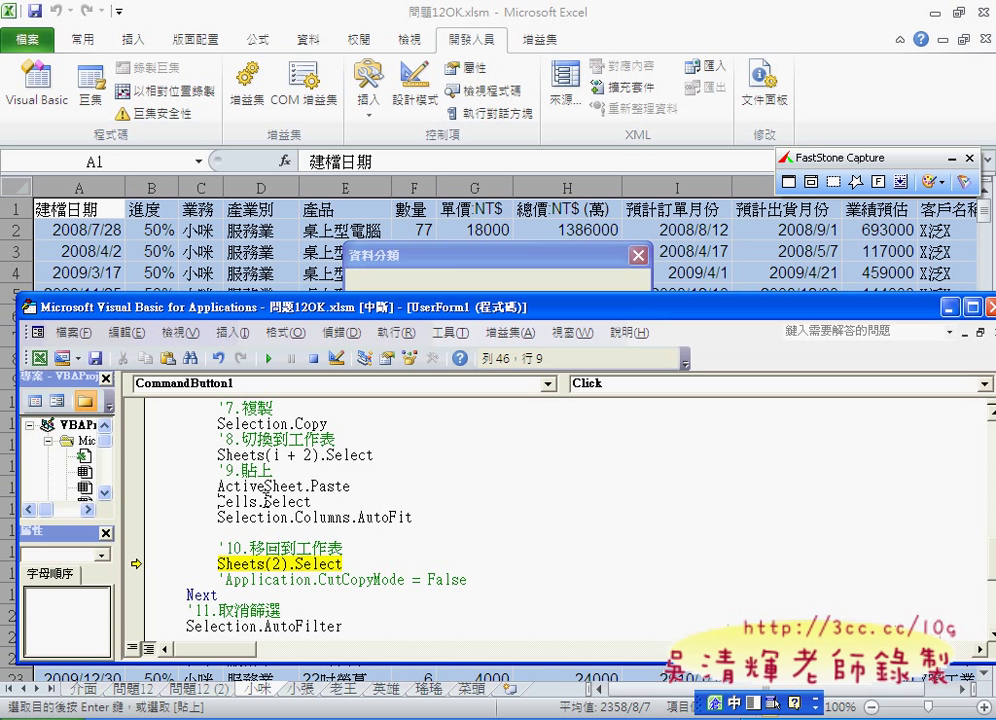
type("'")
left_click(255, 518)
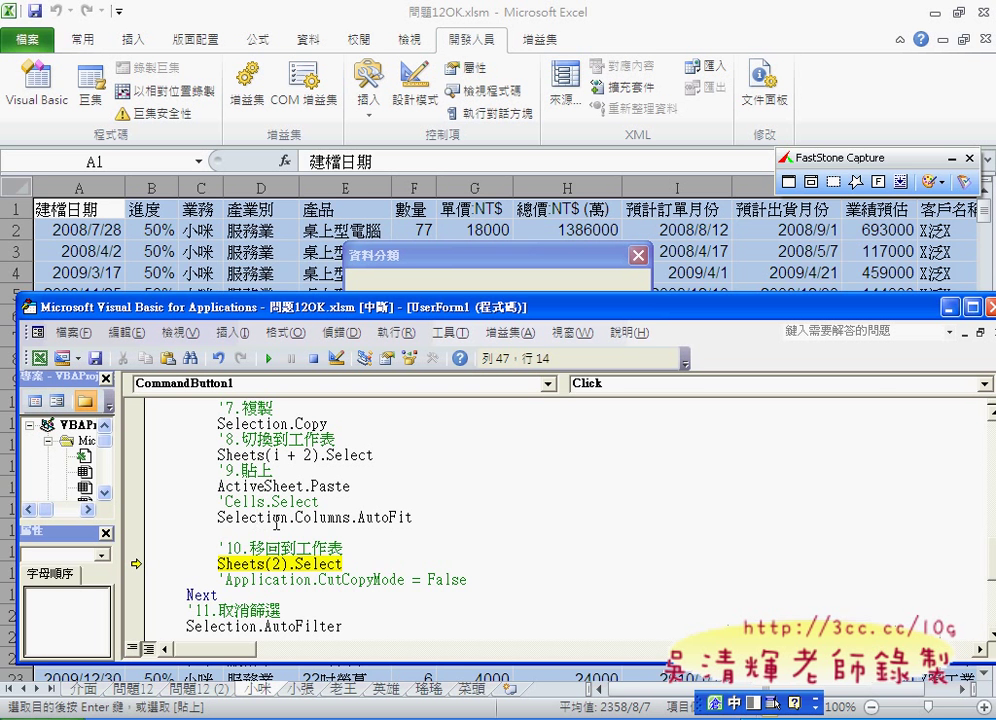
- Step through filtering 小張's rows, pasting them onto the 小張 sheet and auto-fitting its columns
key("F8")
key("F8")
key("F8")
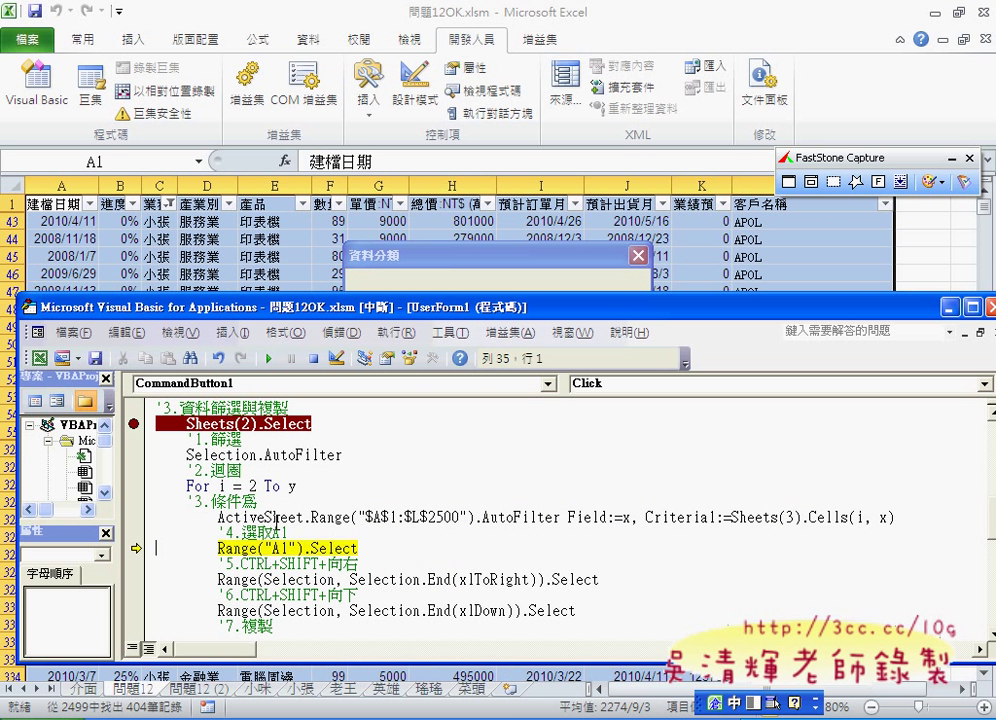
key("F8")
key("F8")
key("F8")
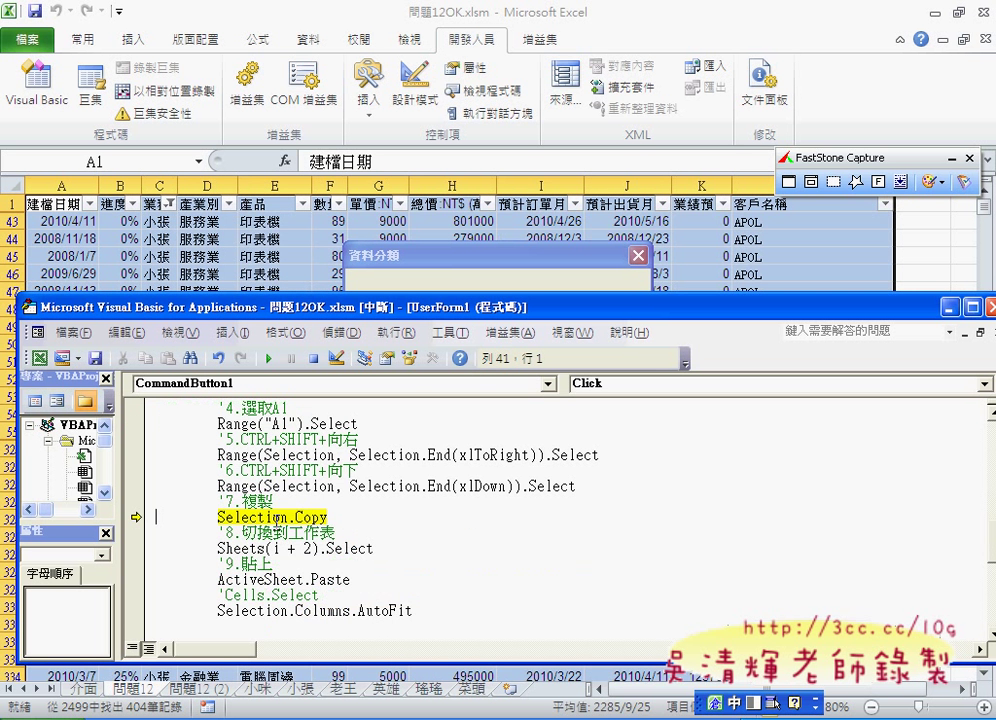
key("F8")
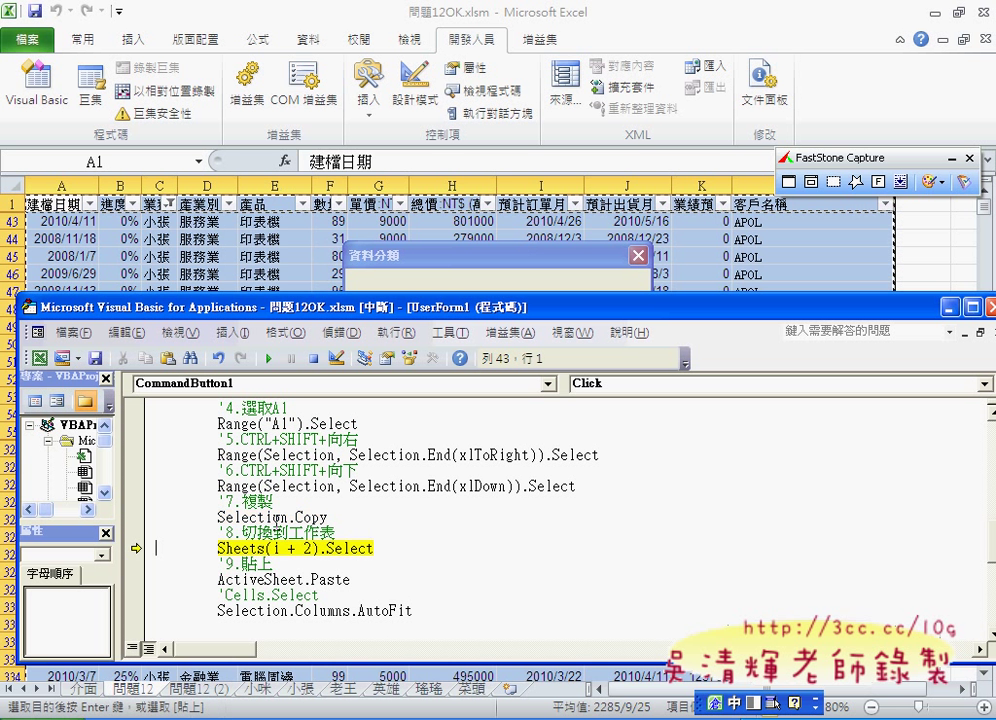
key("F8")
key("F8")
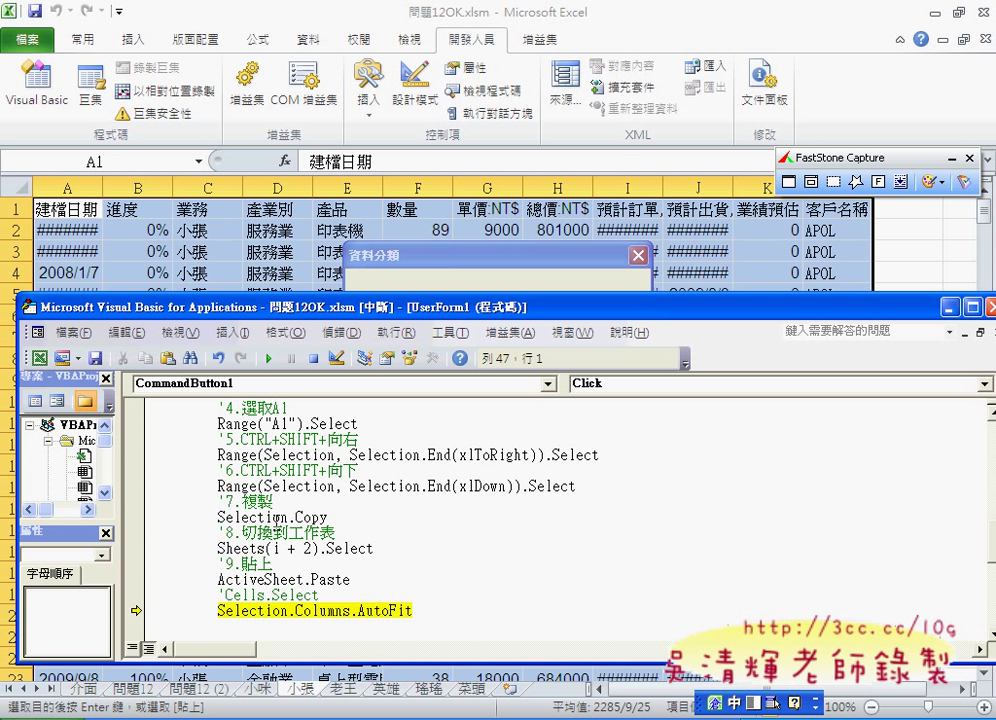
key("F8")
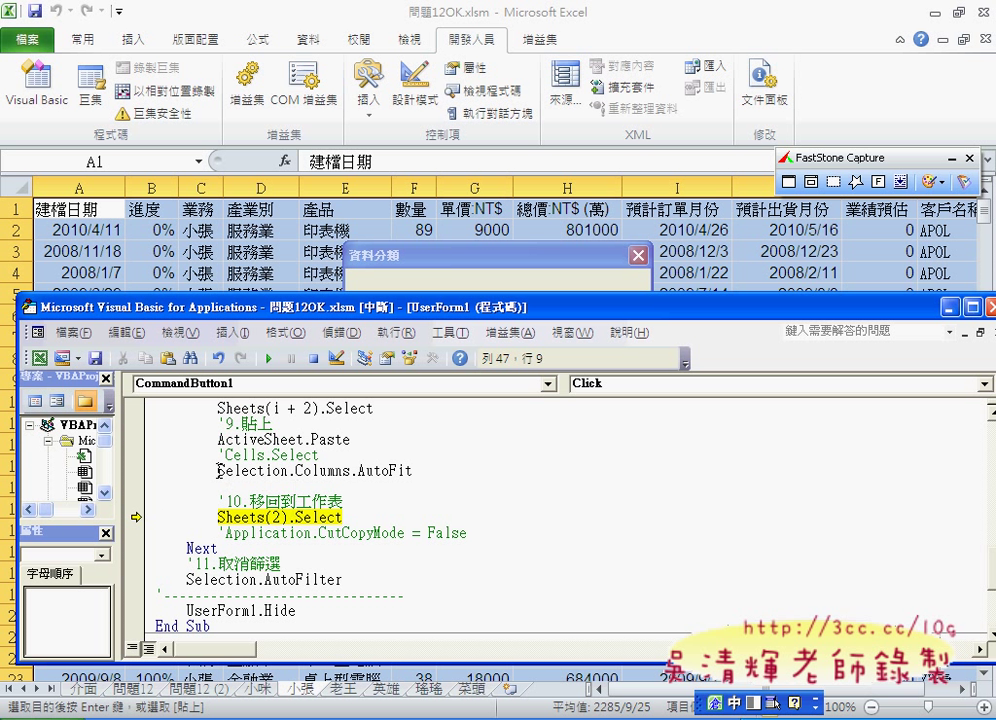
- Highlight Selection.Columns.AutoFit, then continue the macro with F5 through all remaining salespeople
left_click_drag(218, 470, 418, 469)
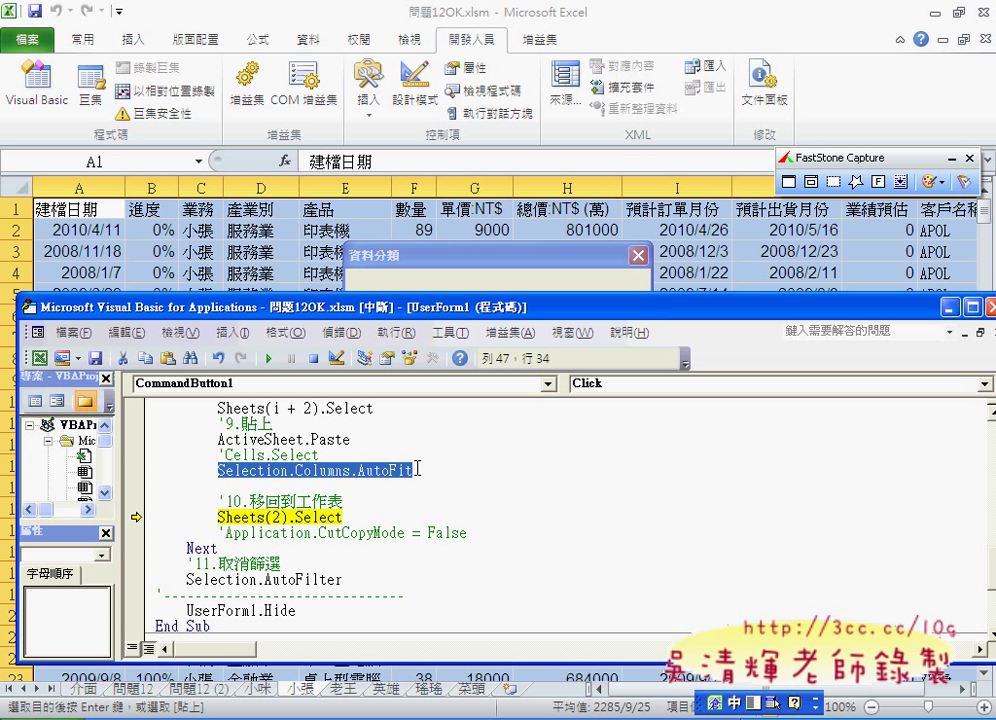
key("F5")
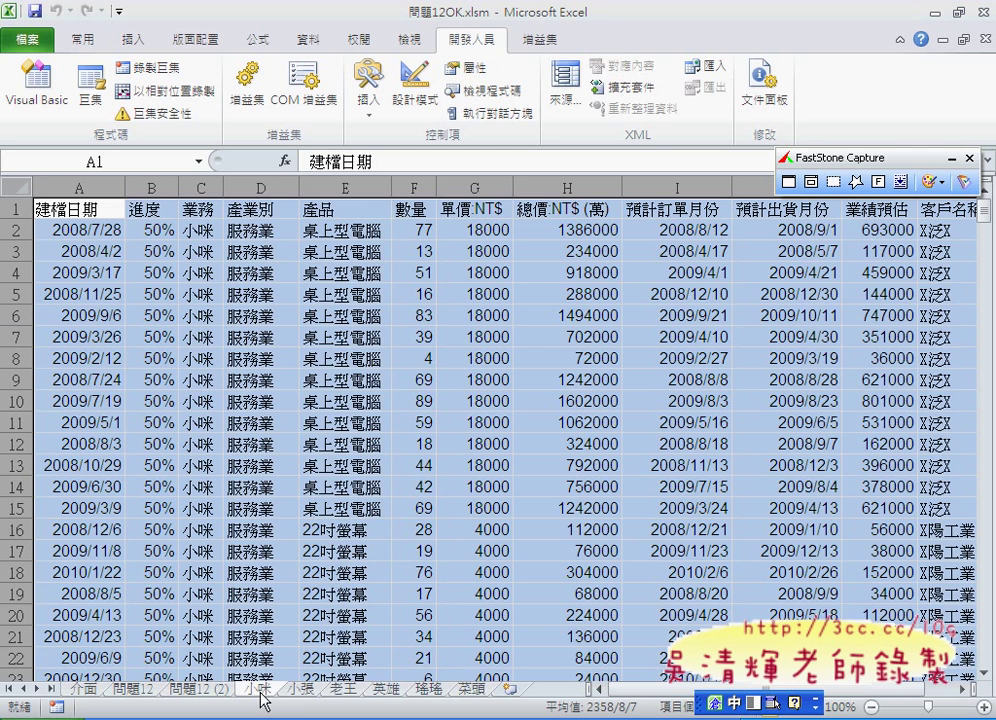
- Review the 小張, 老王, 英雄, 瑤瑤 and 柔頭 sheets for their copied, auto-fitted records
left_click(300, 690)
left_click(350, 690)
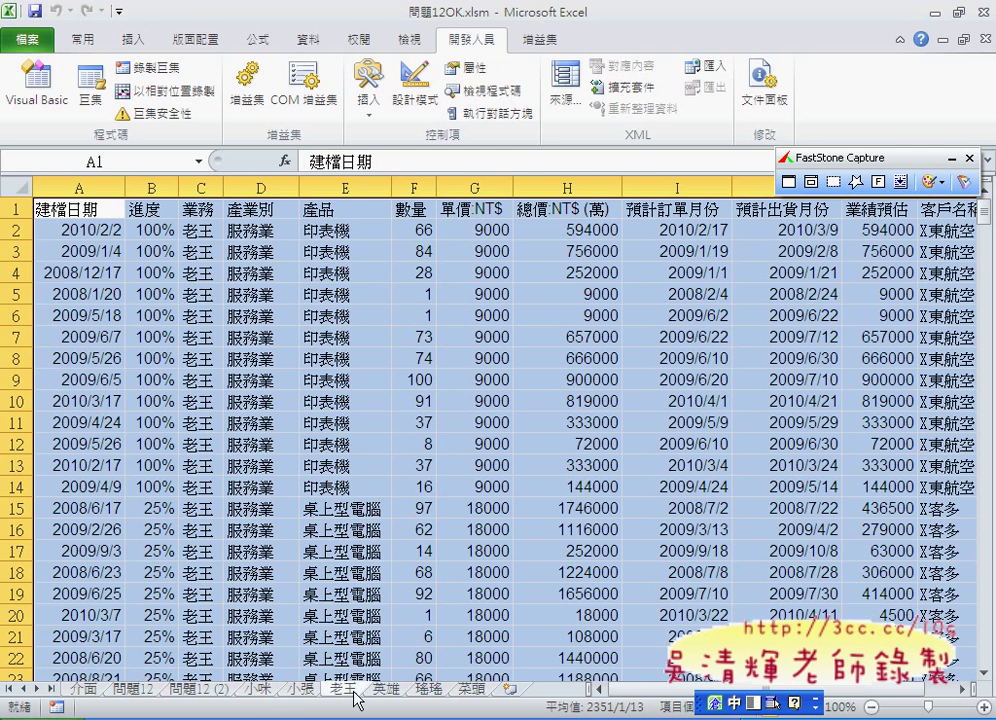
left_click(387, 690)
left_click(434, 690)
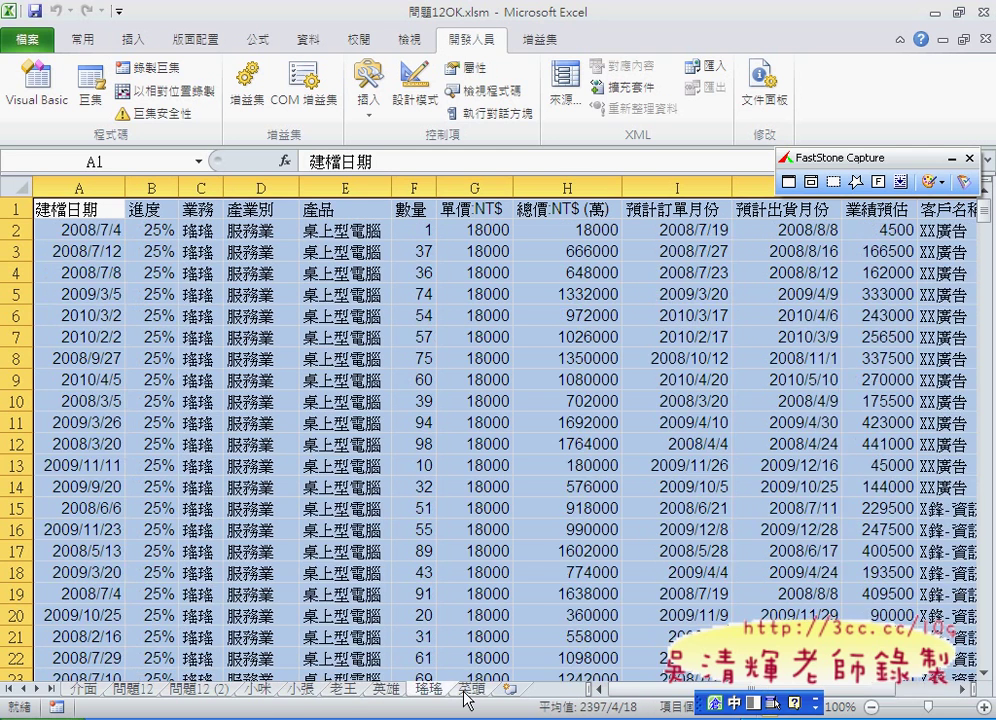
left_click(470, 690)
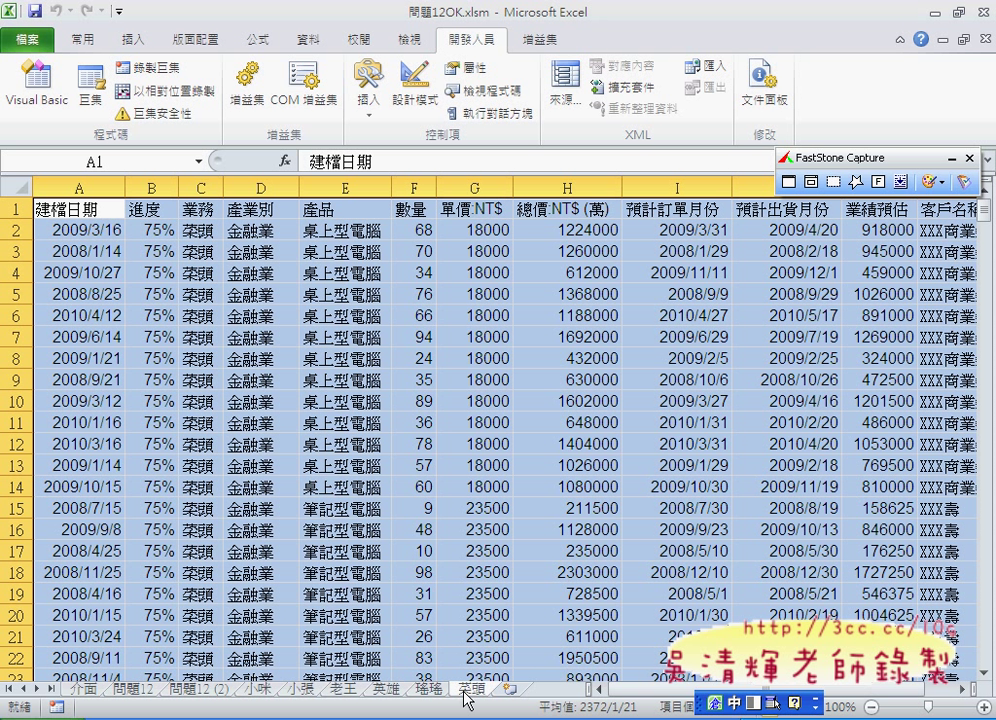